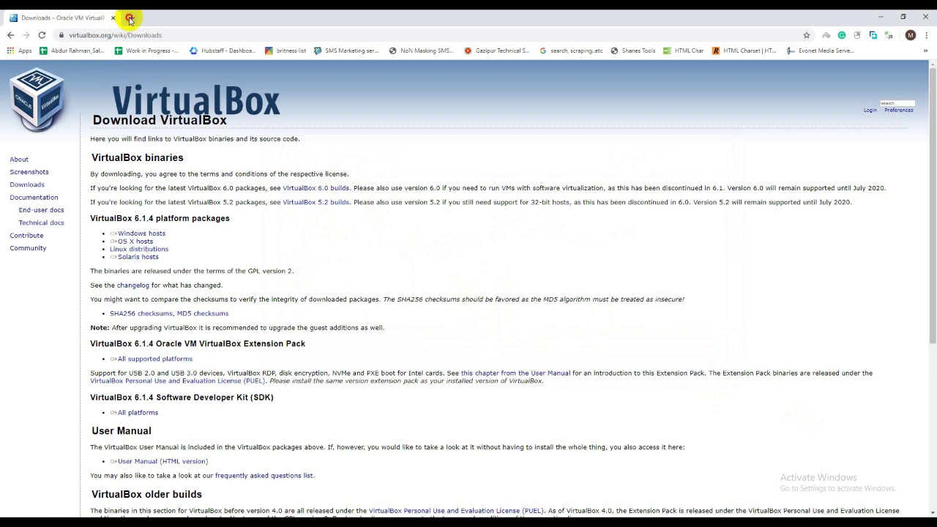
Step: Search for 'kali linux download' in a new Chrome tab
click(130, 18)
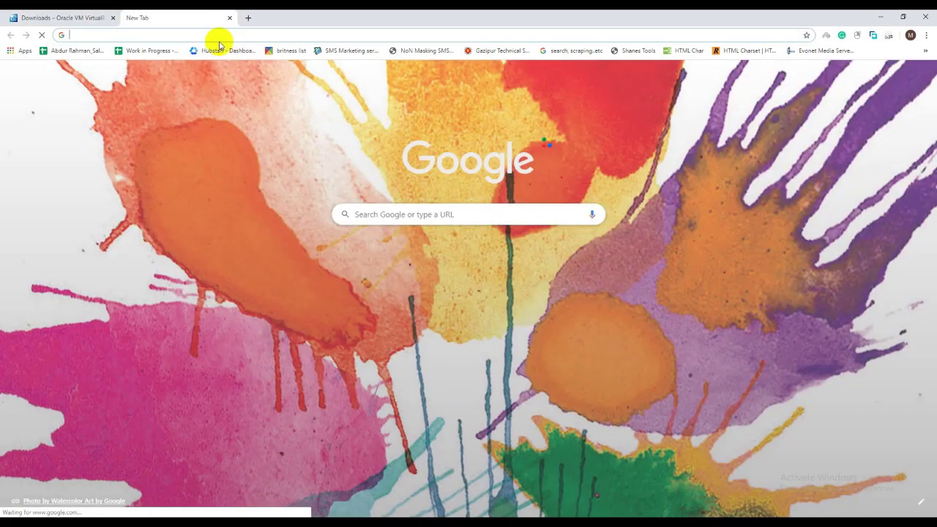
text(kalio)
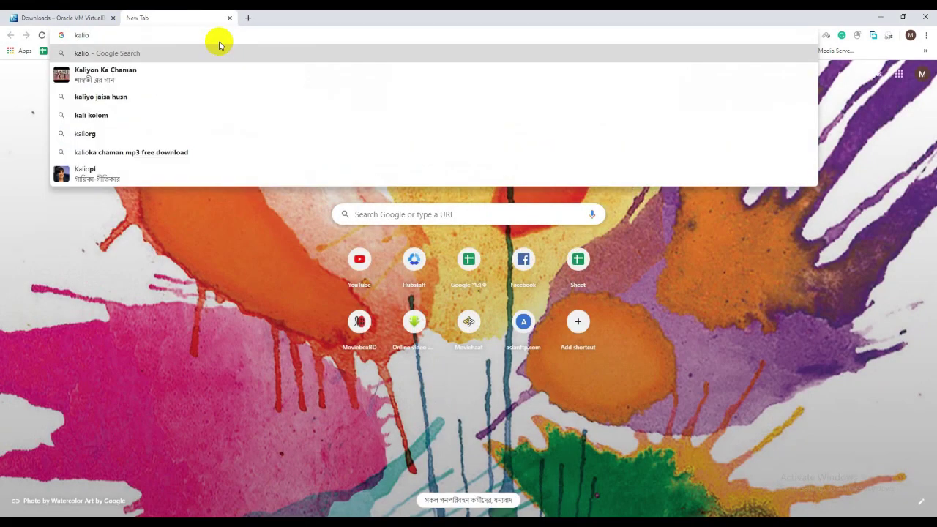
key(BackSpace)
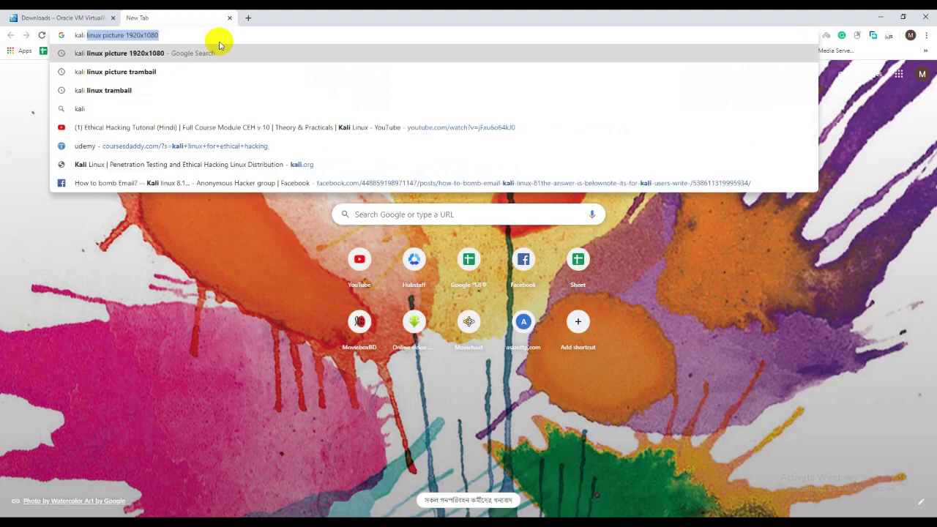
key(End)
key(BackSpace)
key(BackSpace)
key(BackSpace)
key(BackSpace)
key(BackSpace)
key(BackSpace)
key(BackSpace)
key(BackSpace)
key(BackSpace)
key(BackSpace)
key(BackSpace)
key(BackSpace)
key(BackSpace)
key(BackSpace)
key(BackSpace)
key(BackSpace)
key(BackSpace)
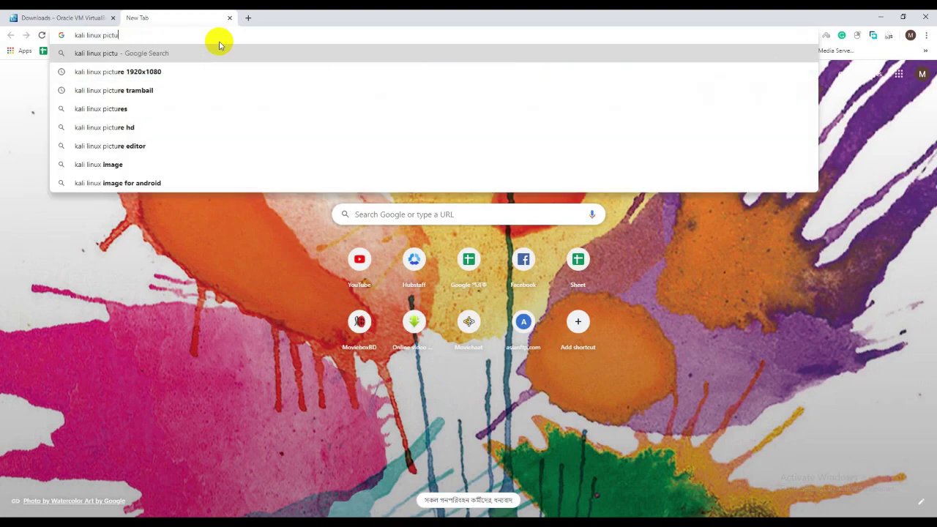
text(download)
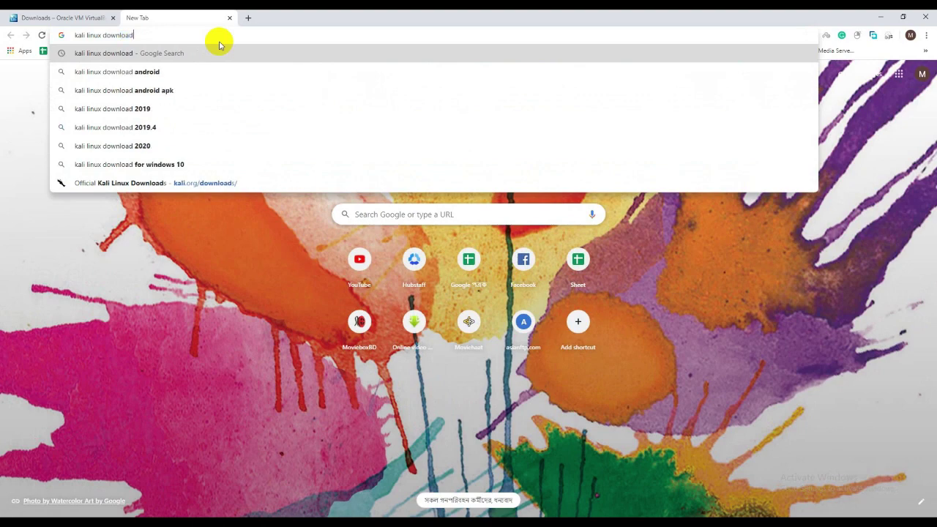
key(Return)
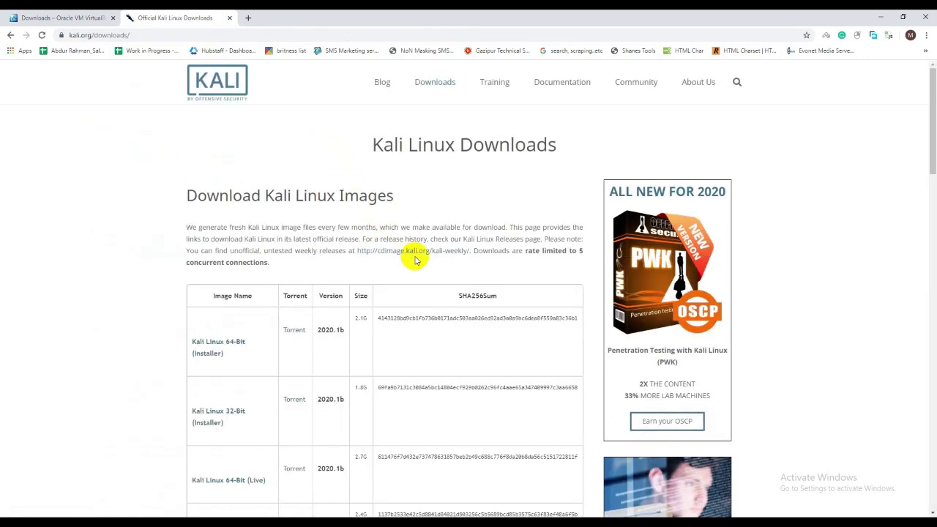
scroll(464, 276, down, 4)
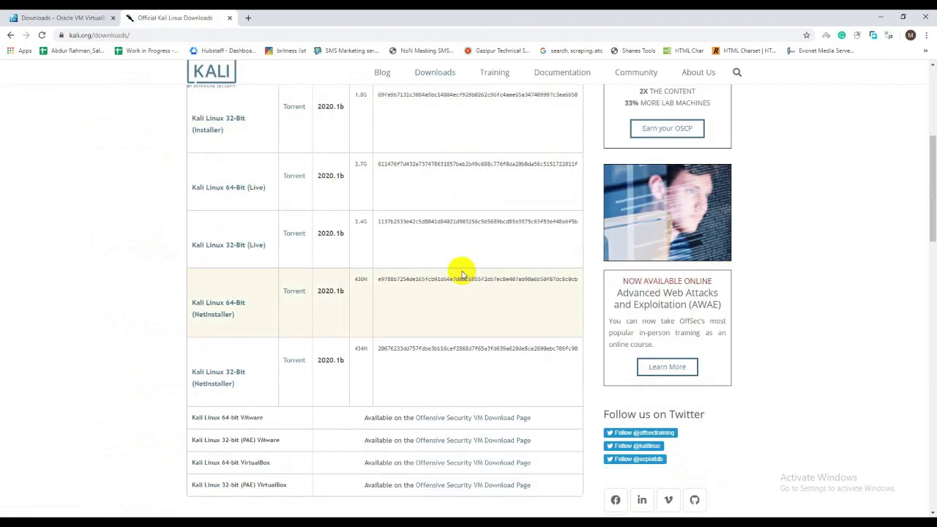
scroll(463, 273, up, 4)
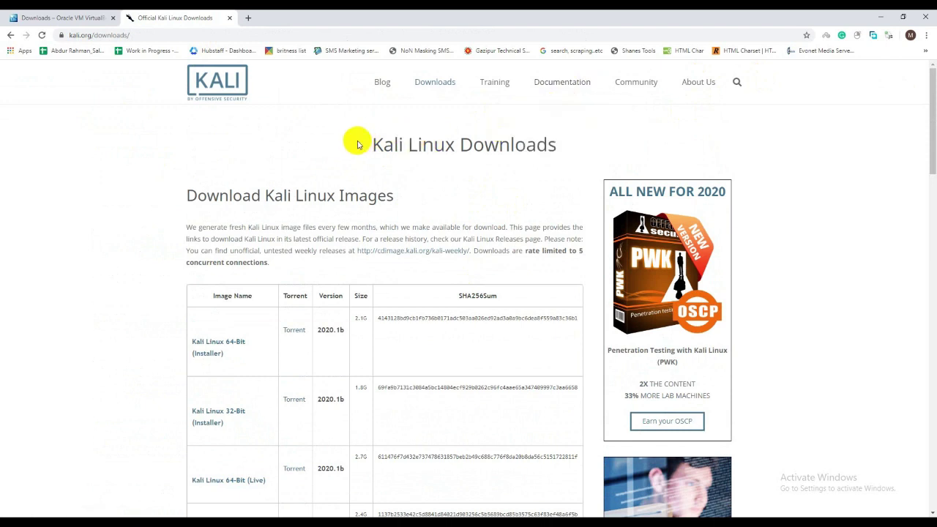
Step: Install VirtualBox 6.1.4 with all features and shortcuts, accepting the network warning, then finish
click(886, 17)
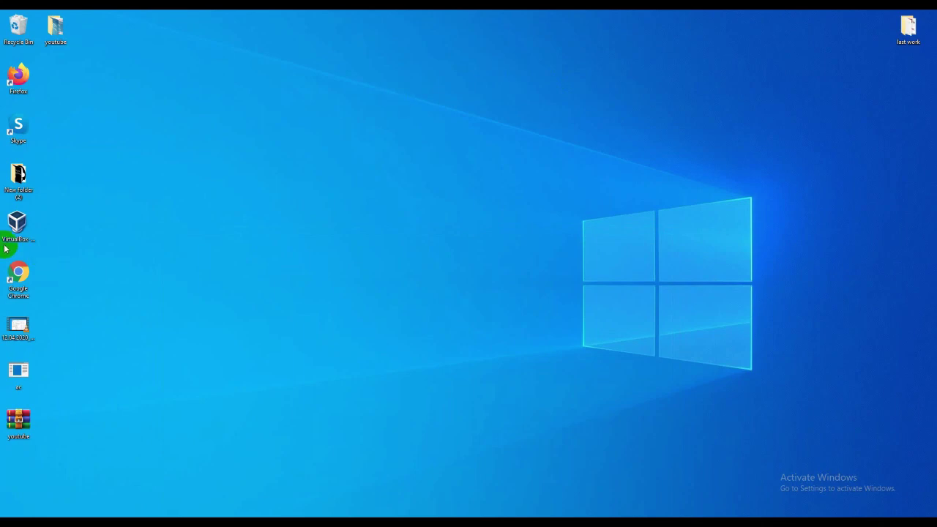
drag(10, 233, 350, 41)
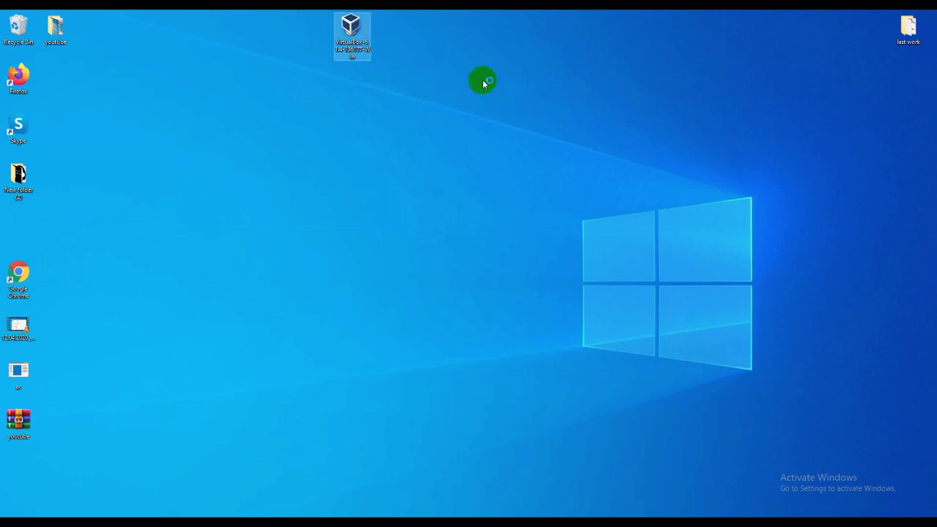
click(530, 344)
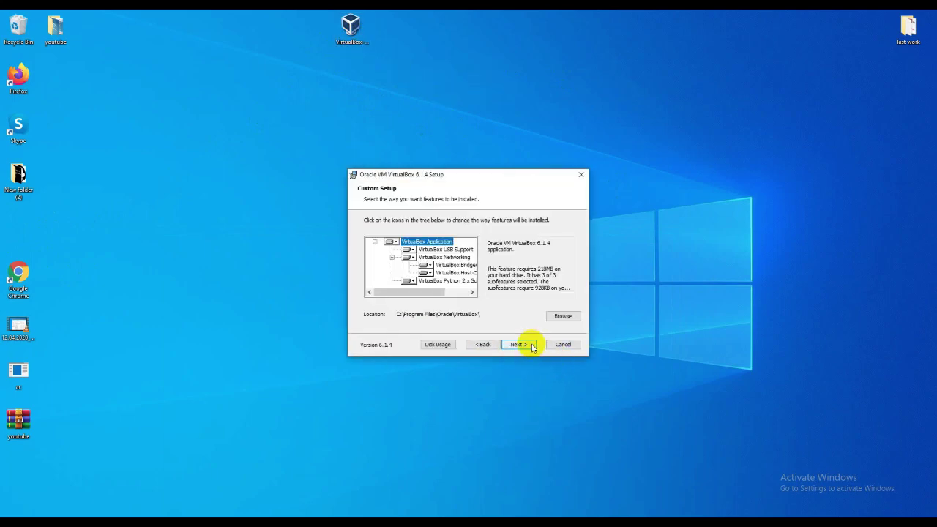
click(522, 345)
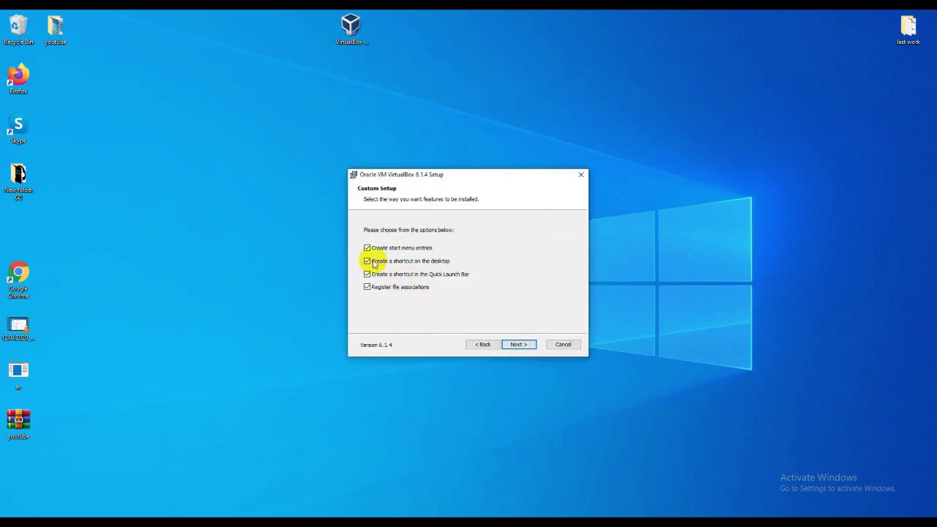
click(518, 345)
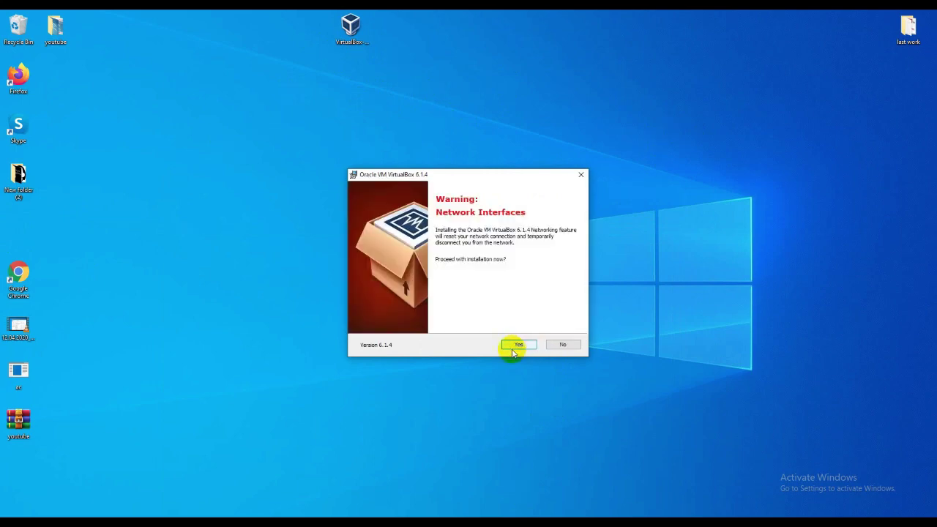
click(520, 345)
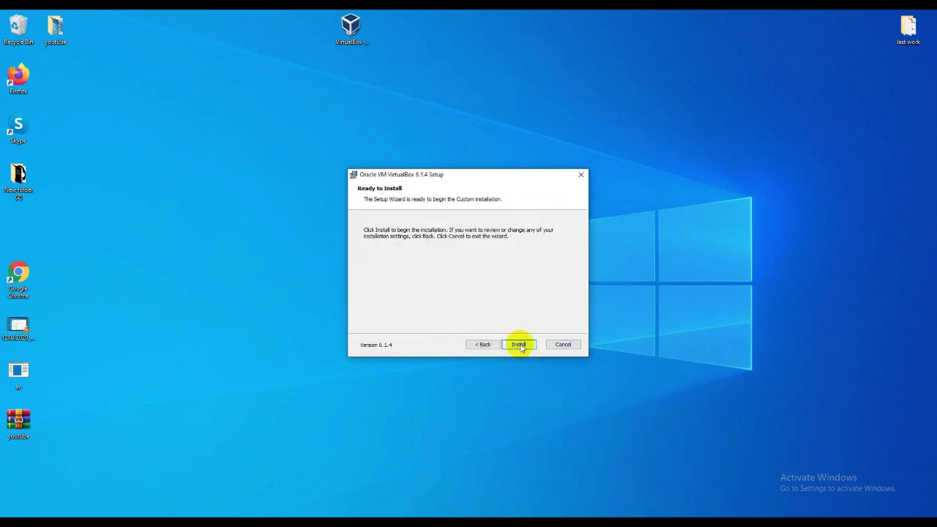
click(519, 344)
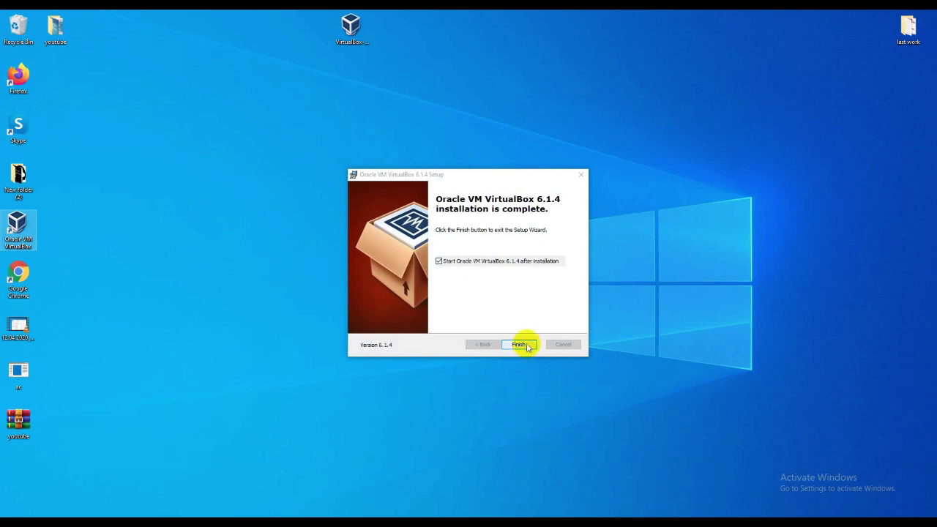
click(521, 345)
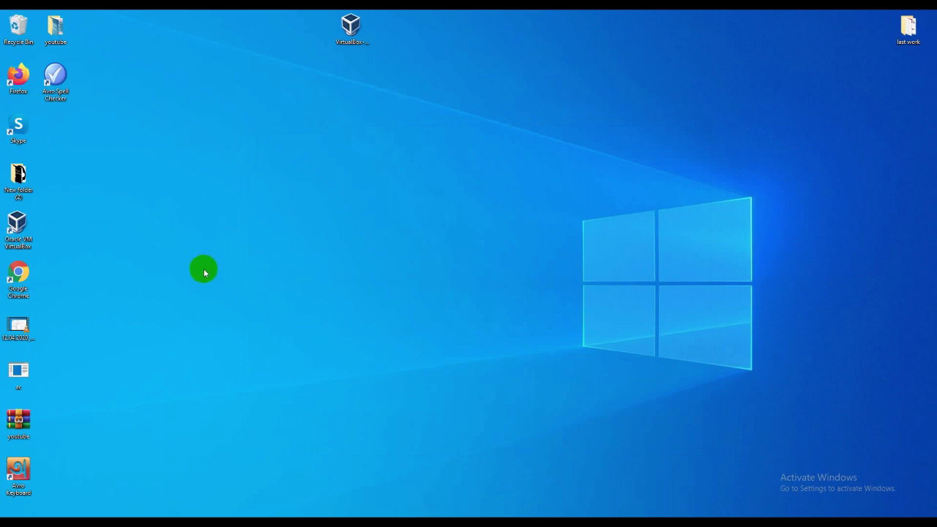
Step: Launch VirtualBox Manager and start a new virtual machine named kali
double_click(18, 227)
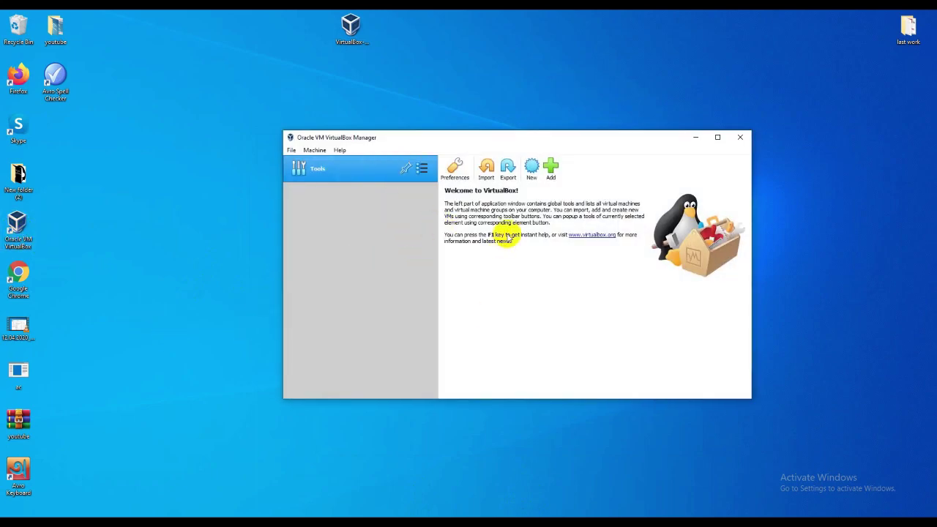
click(532, 170)
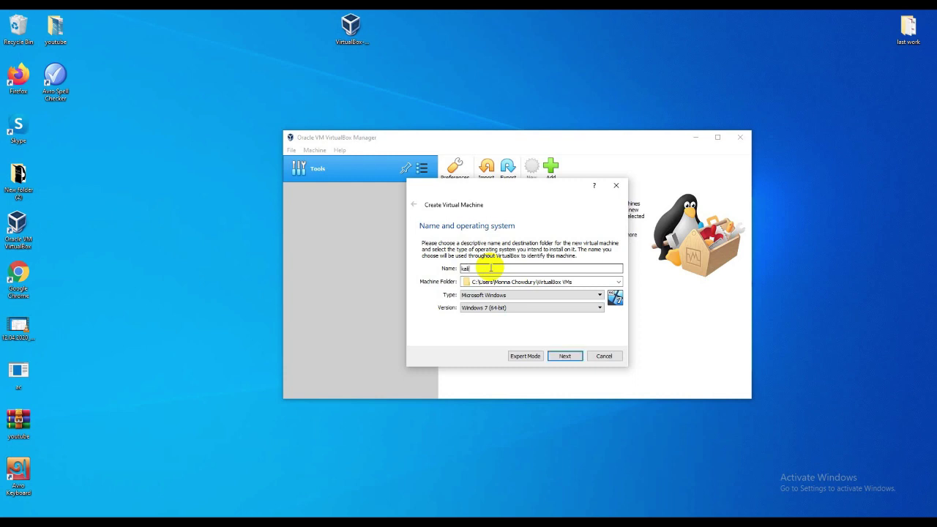
Step: Set the kali machine's type to Linux and version to Debian (64-bit)
double_click(473, 267)
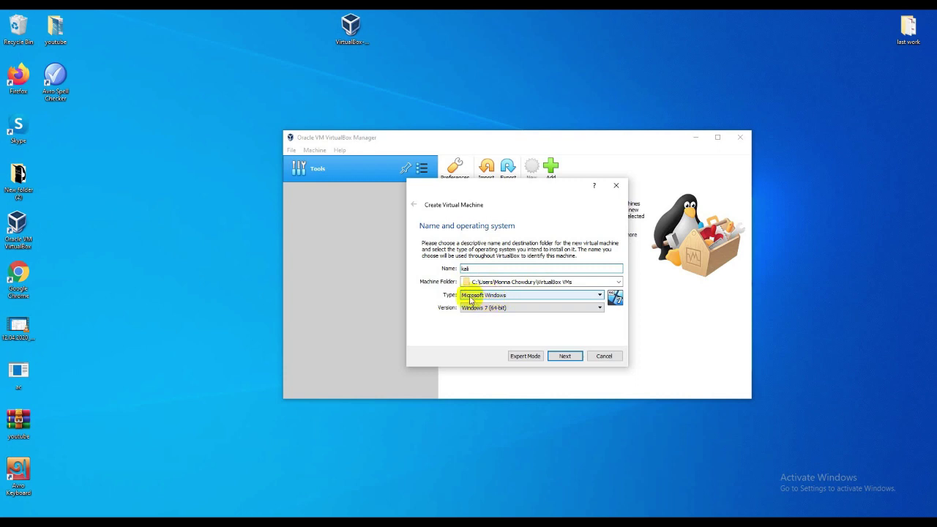
click(597, 294)
click(466, 309)
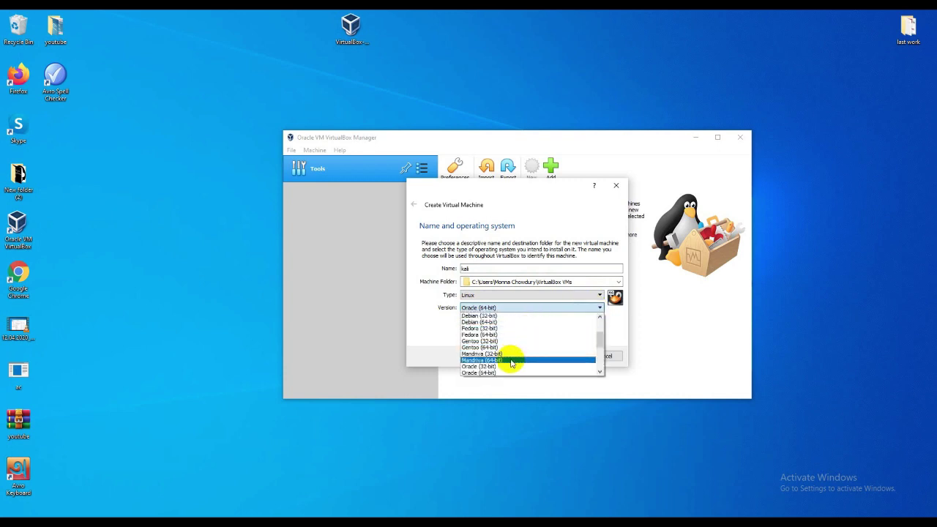
click(489, 323)
click(564, 356)
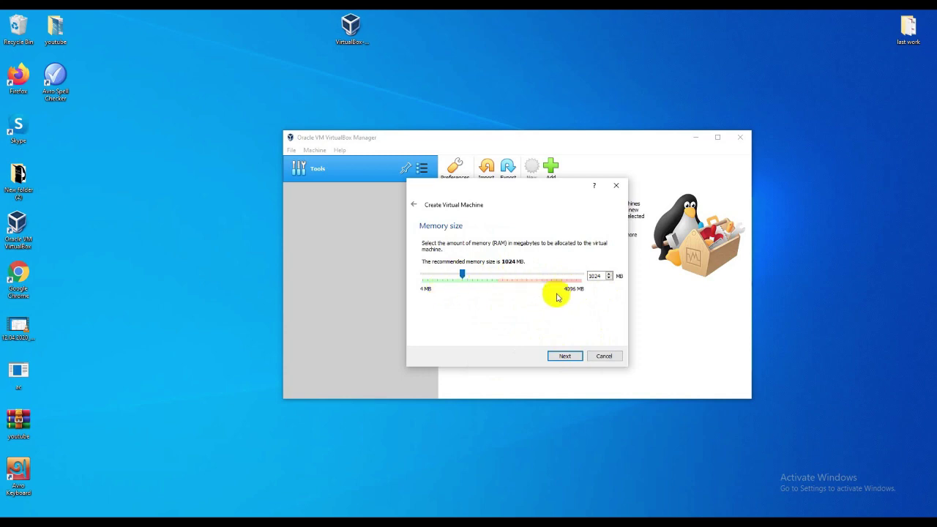
Step: Keep 1024 MB memory and create a dynamically allocated 21.22 GB VDI hard disk
click(563, 356)
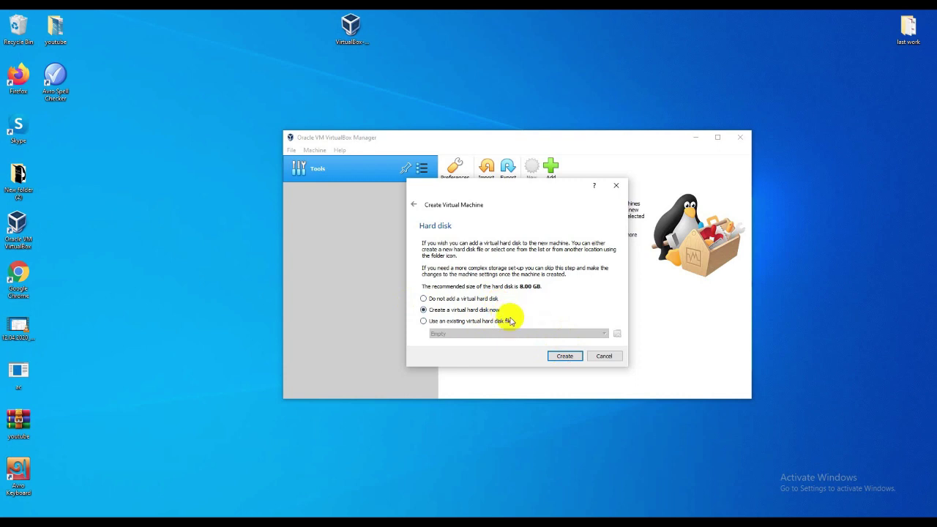
click(562, 357)
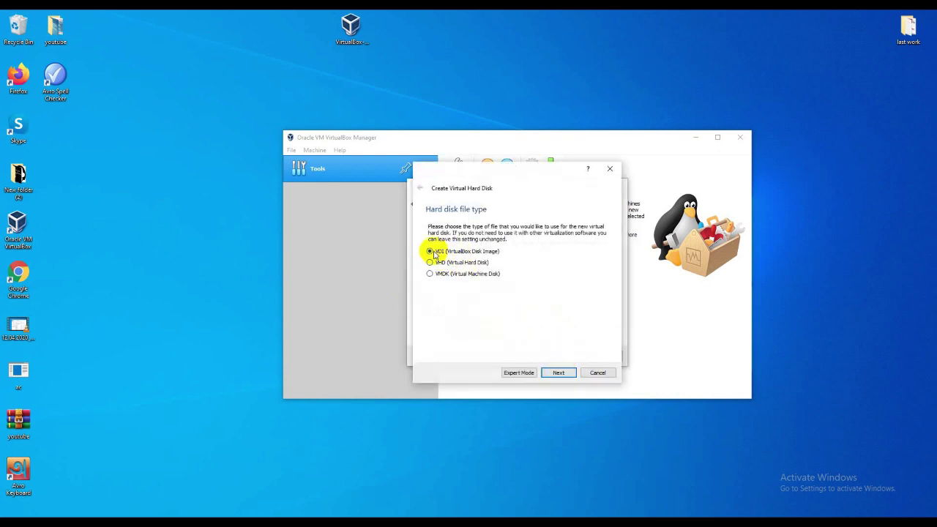
click(557, 372)
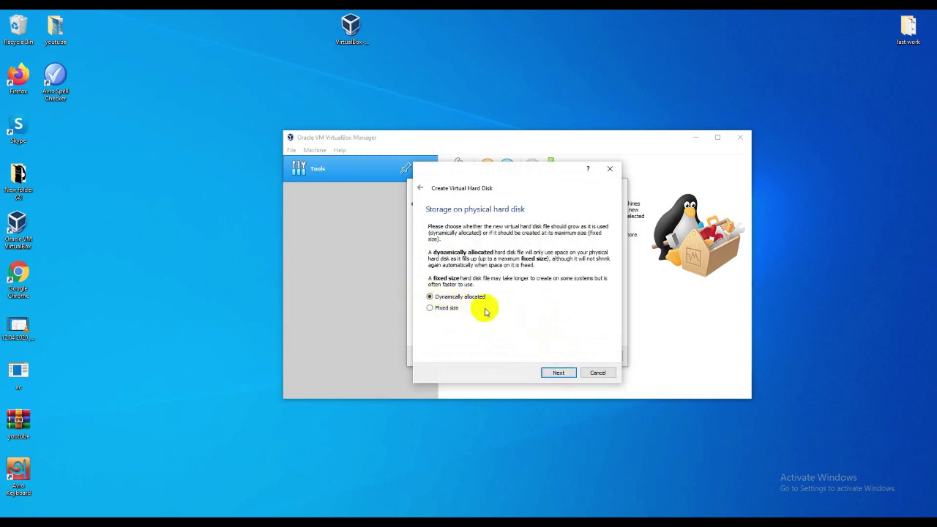
click(558, 373)
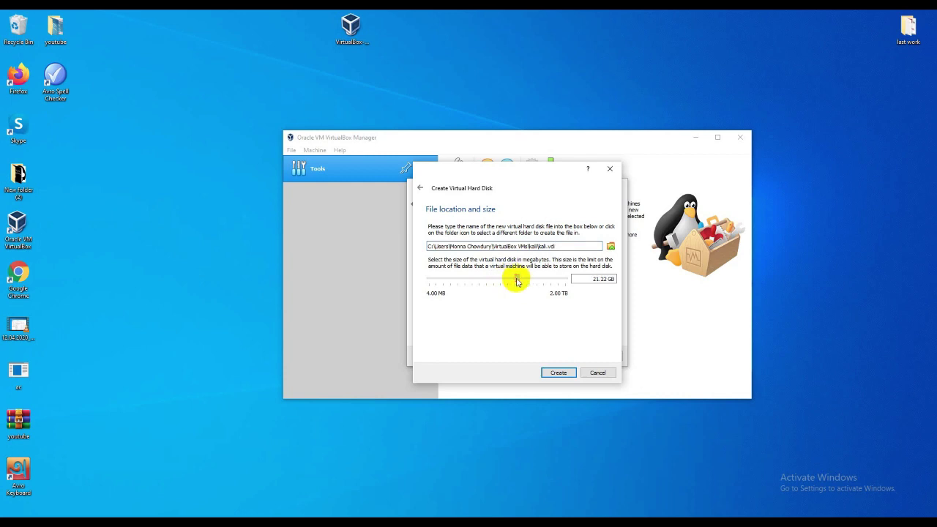
click(583, 374)
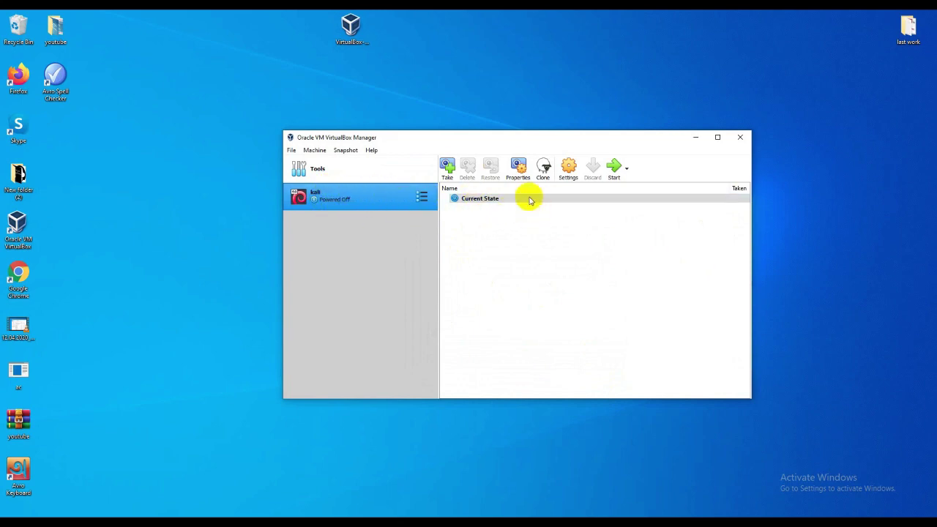
Step: Attach kali-linux-2019.2-amd64.iso to kali's empty optical drive, save, and start the machine
click(422, 205)
click(448, 193)
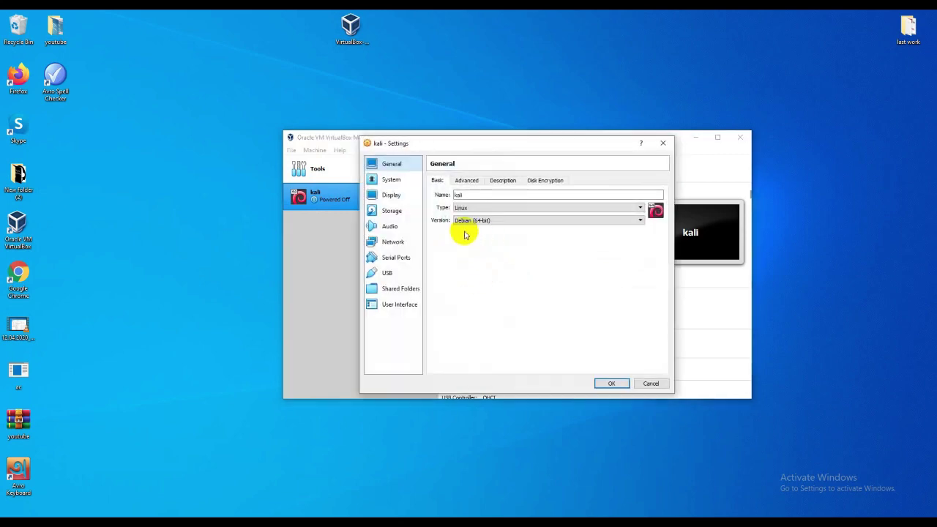
click(394, 212)
click(454, 202)
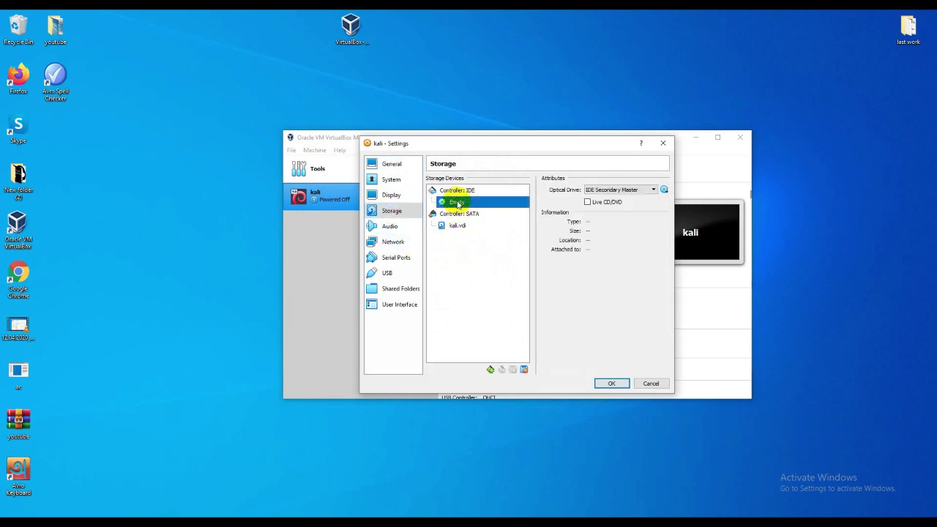
click(663, 191)
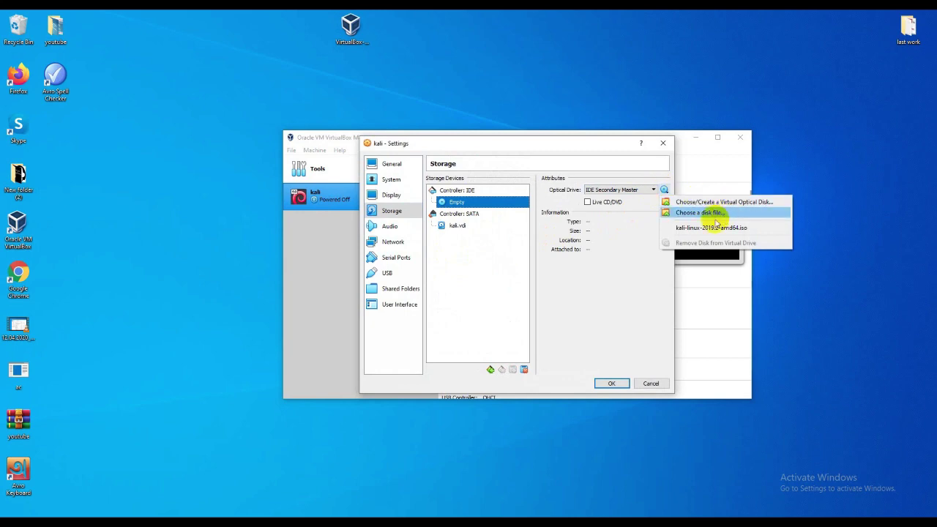
click(703, 212)
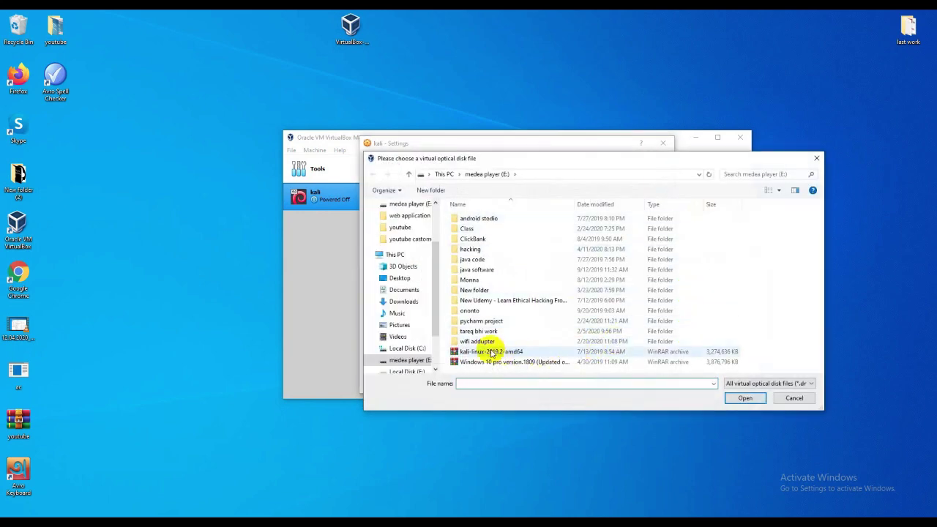
click(490, 353)
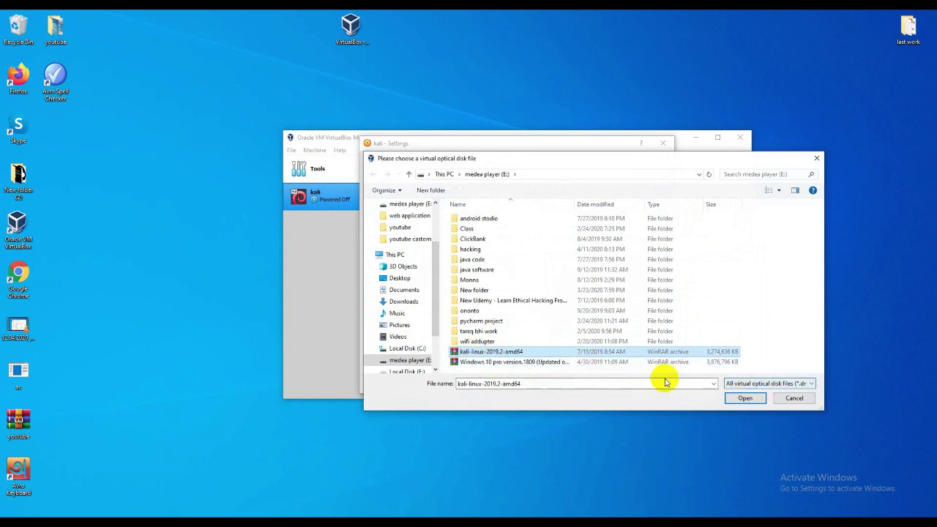
click(745, 399)
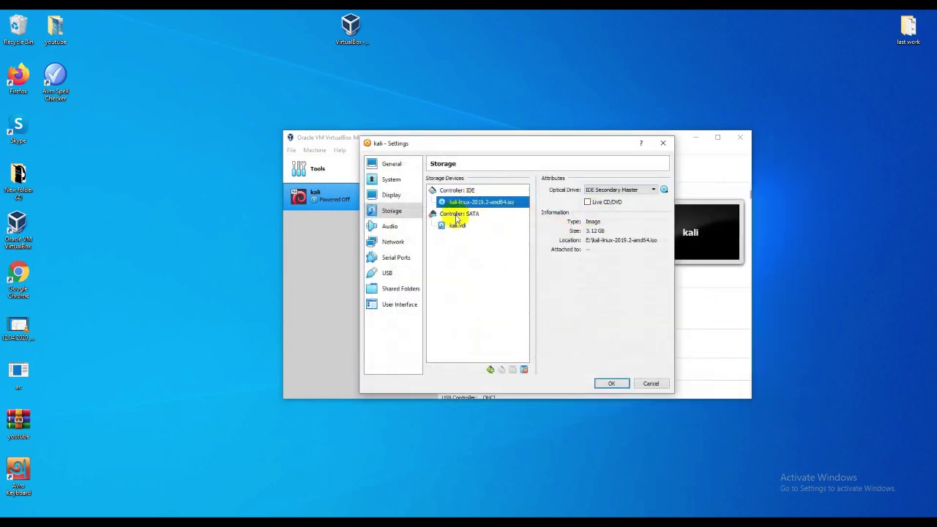
click(614, 387)
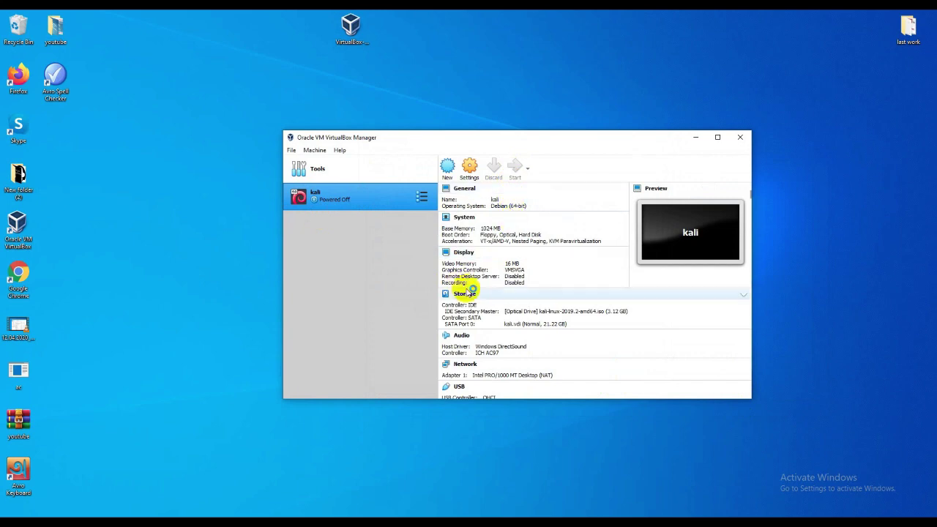
click(475, 345)
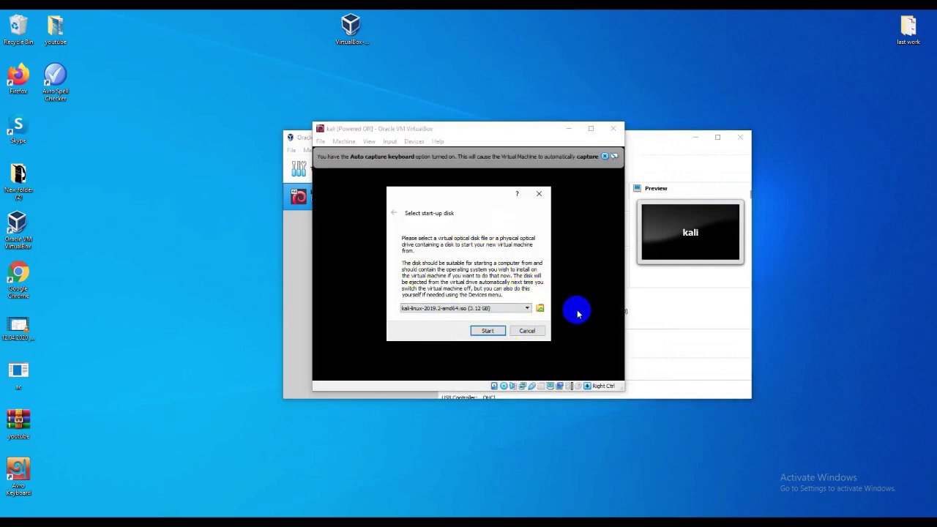
Step: Boot kali from kali-linux-2019.2-amd64.iso and launch the install option in the boot menu
click(525, 309)
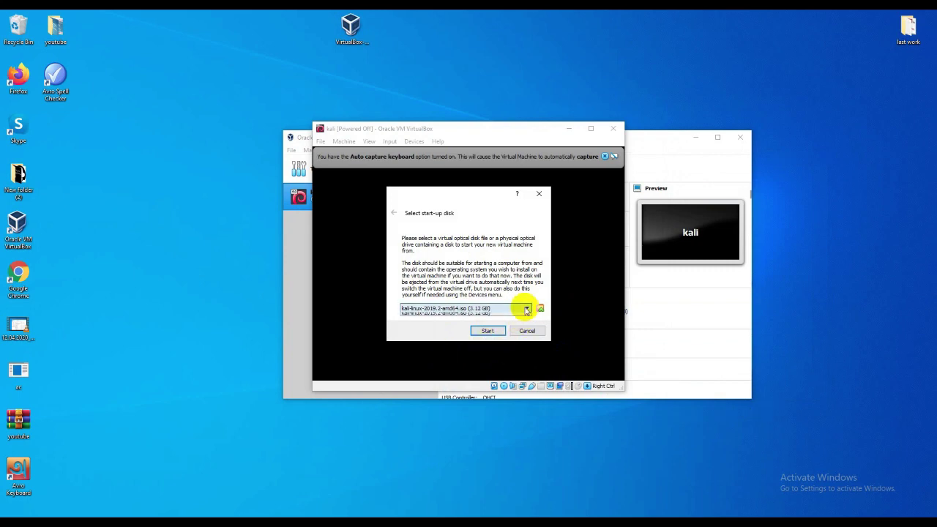
click(521, 316)
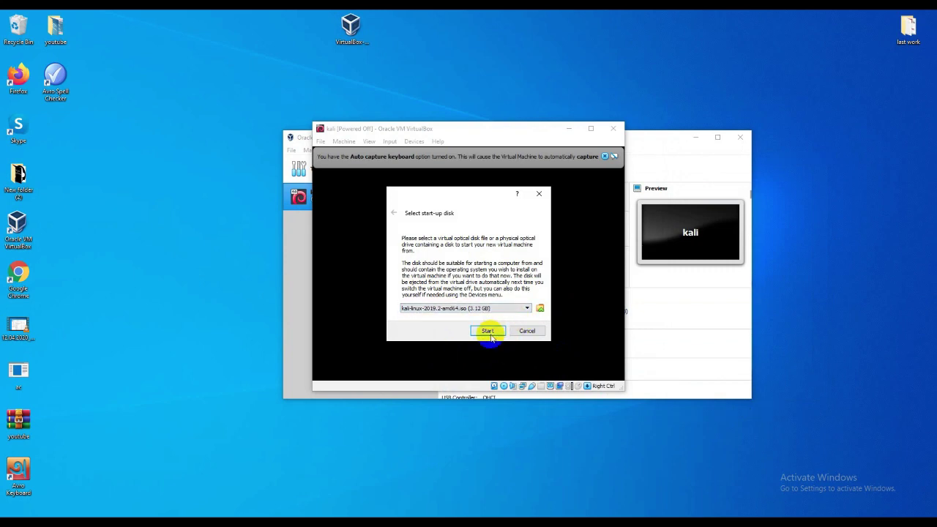
click(488, 331)
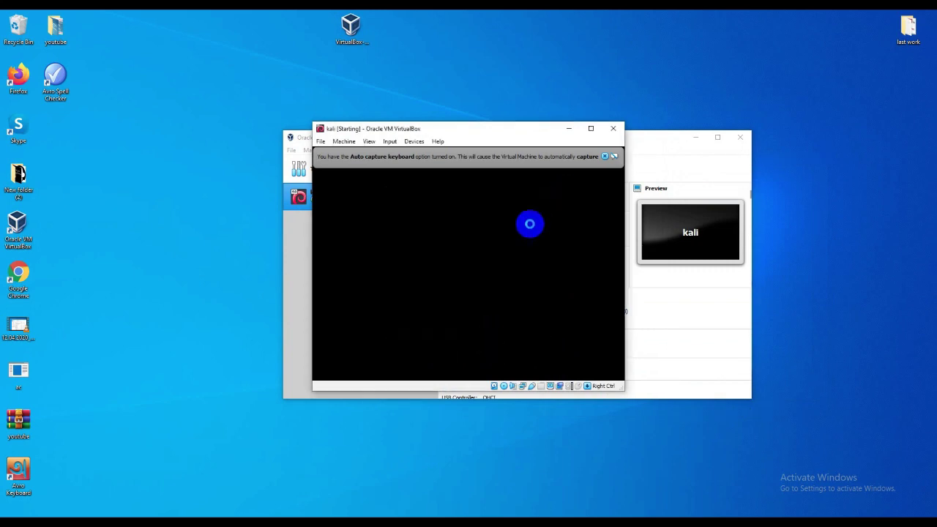
click(605, 156)
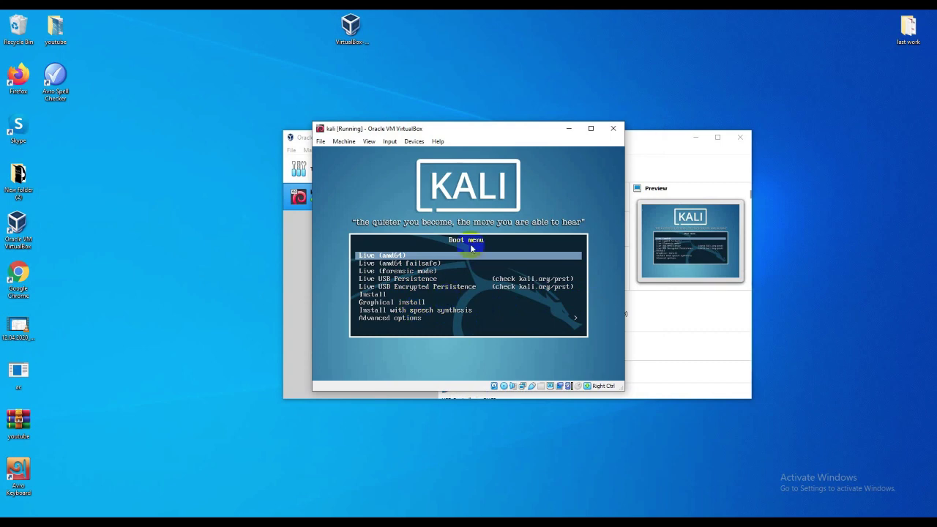
key(Down)
key(Down)
key(Down)
key(Down)
key(Down)
key(Down)
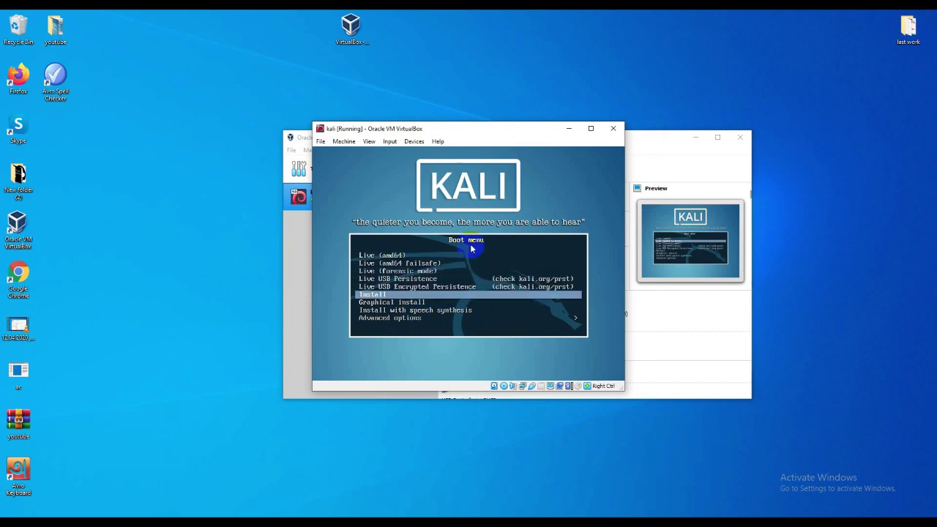
key(Return)
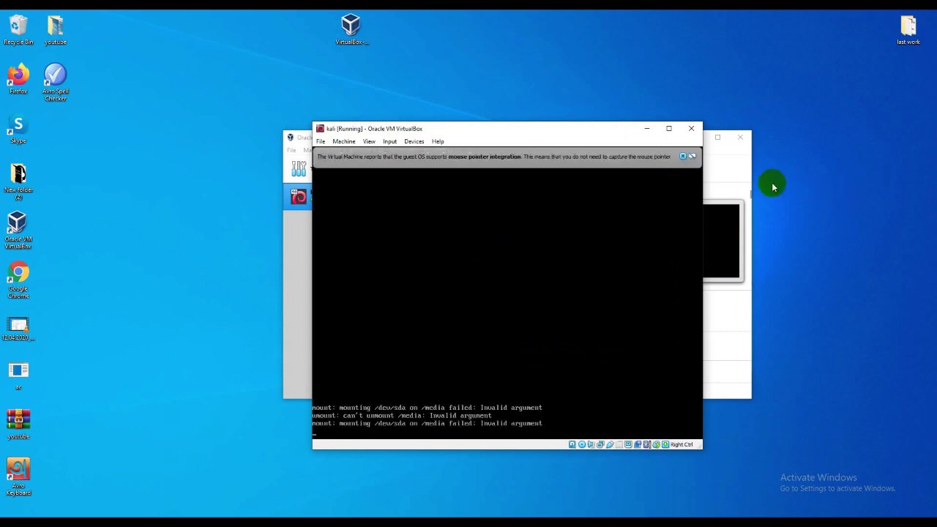
Step: Accept English, United States, American English keyboard, hostname kali and a blank domain
click(687, 157)
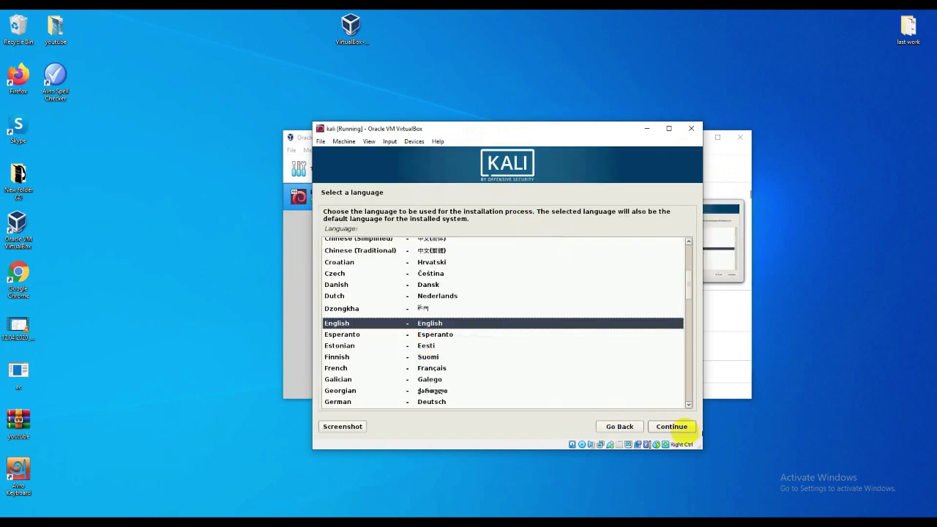
click(669, 428)
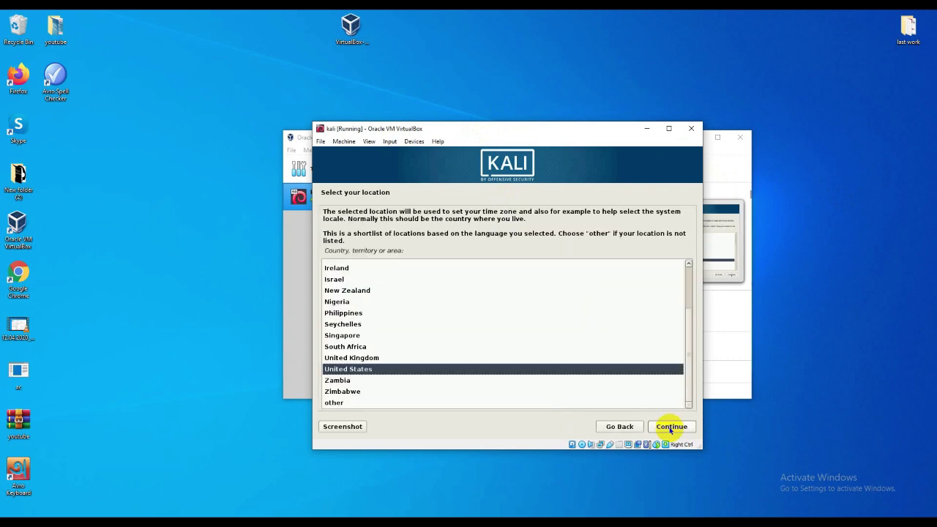
click(670, 428)
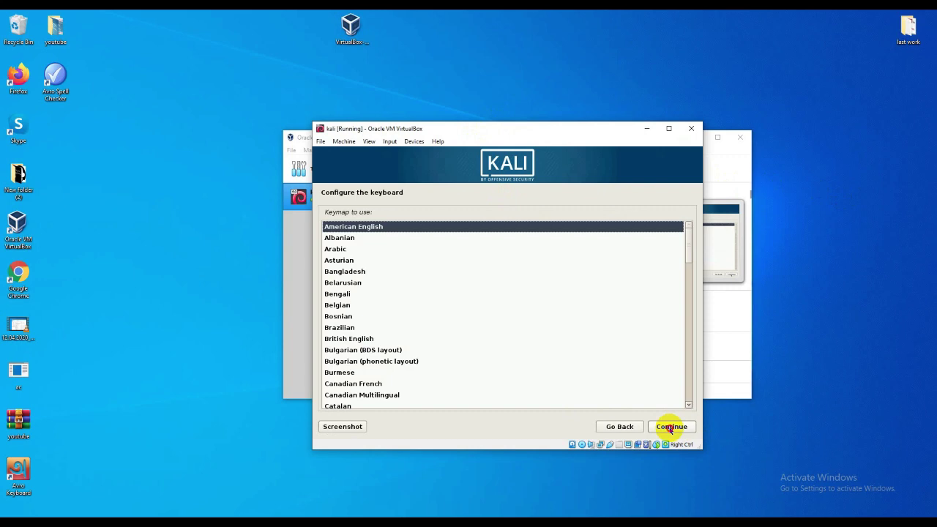
click(670, 428)
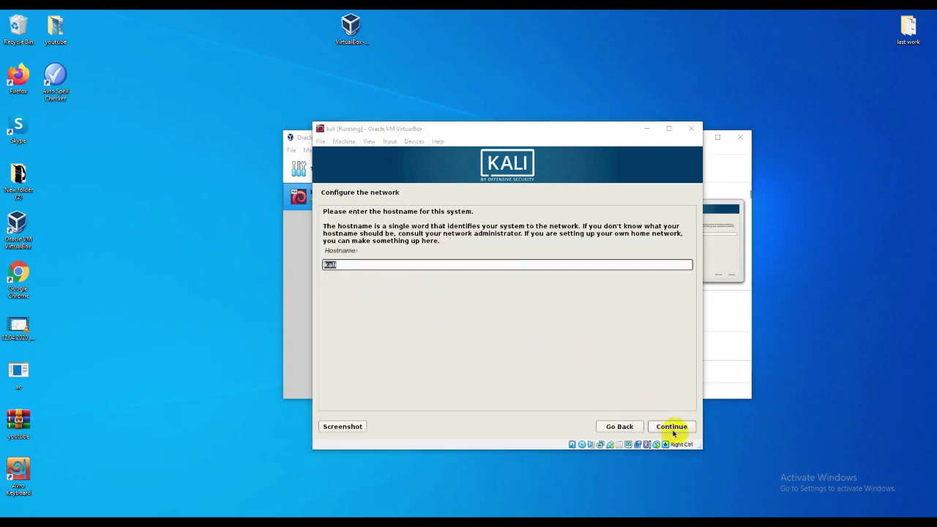
click(672, 431)
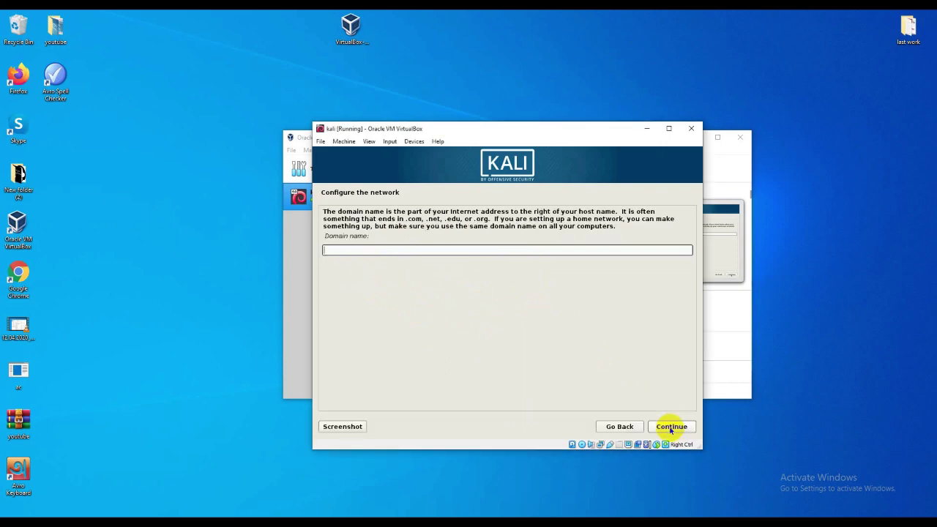
click(670, 428)
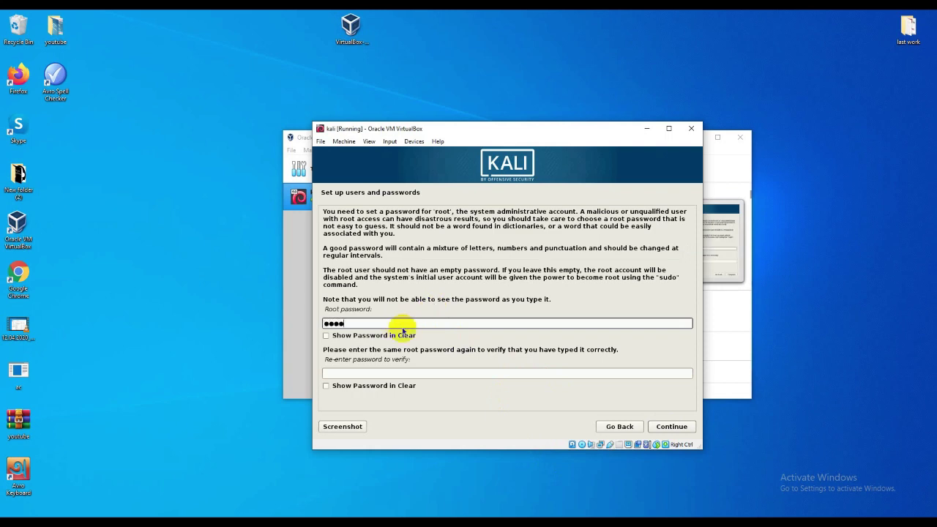
Step: Set and confirm the root password shown in clear, then accept the Eastern time zone
click(326, 336)
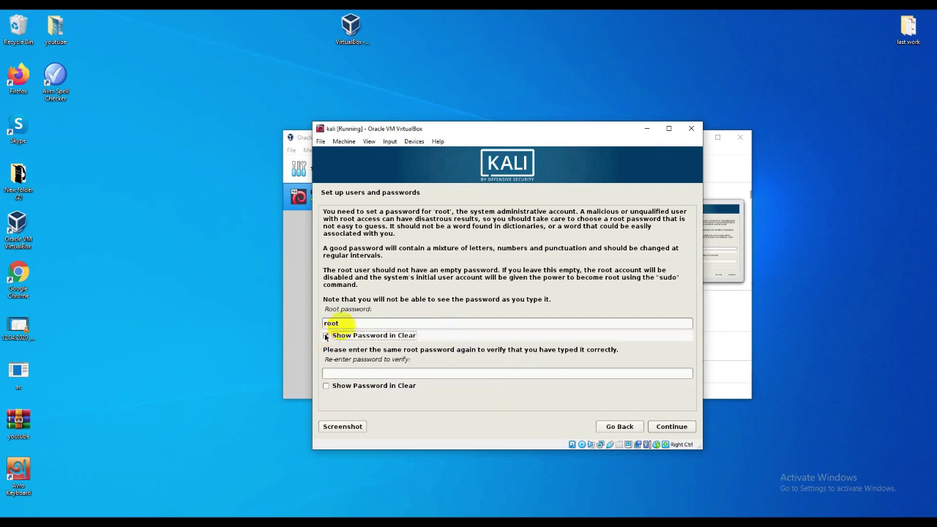
click(341, 372)
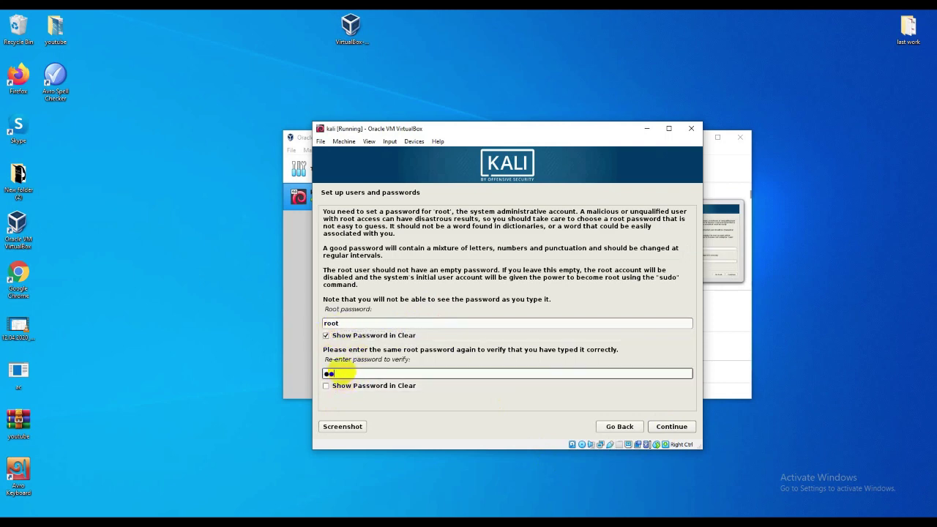
text(root)
click(326, 386)
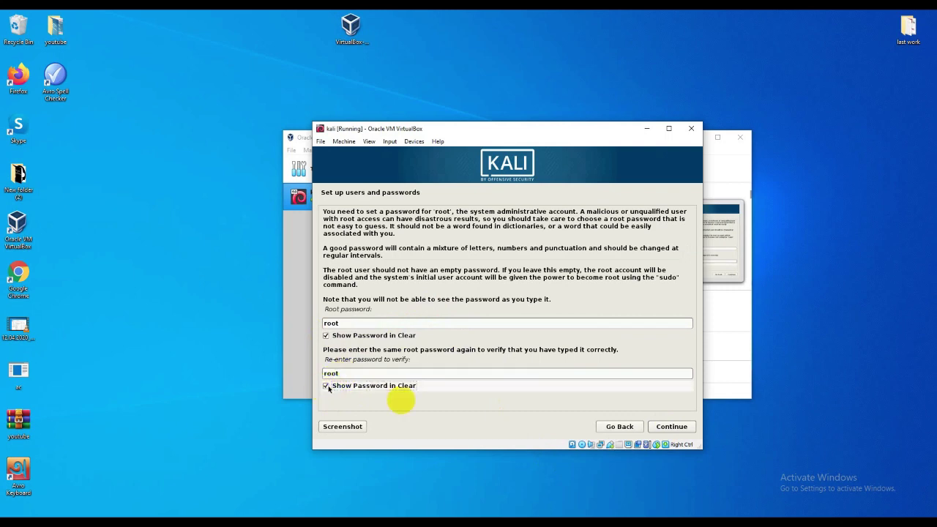
click(666, 429)
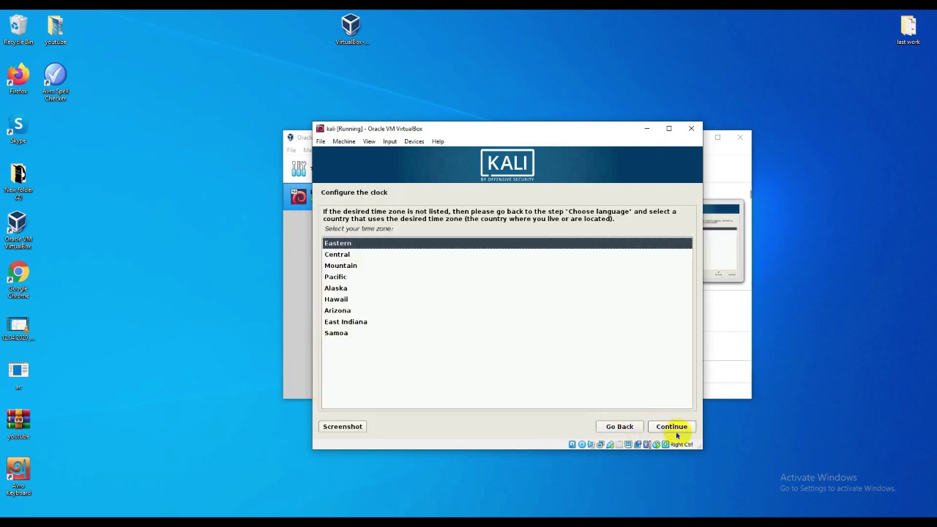
click(672, 428)
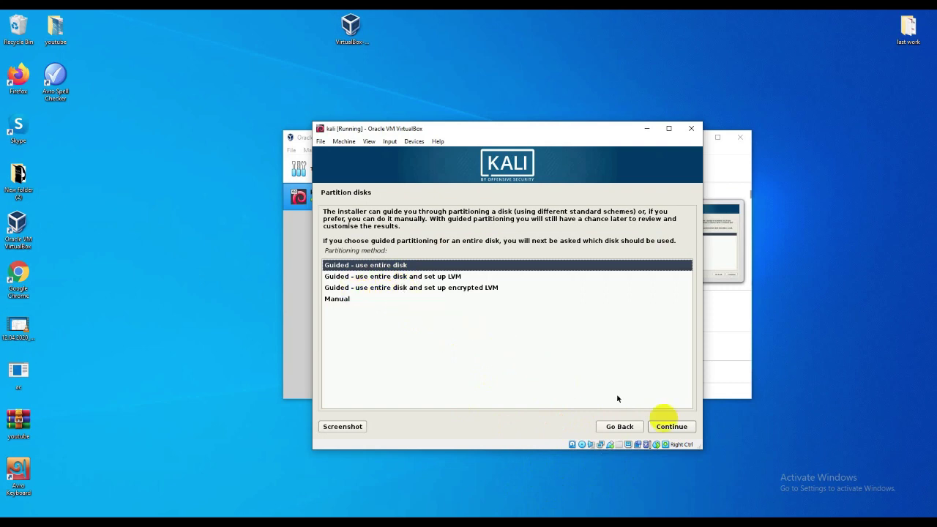
Step: Guided-partition the whole 22.8 GB disk with all files in one partition and write changes
click(679, 431)
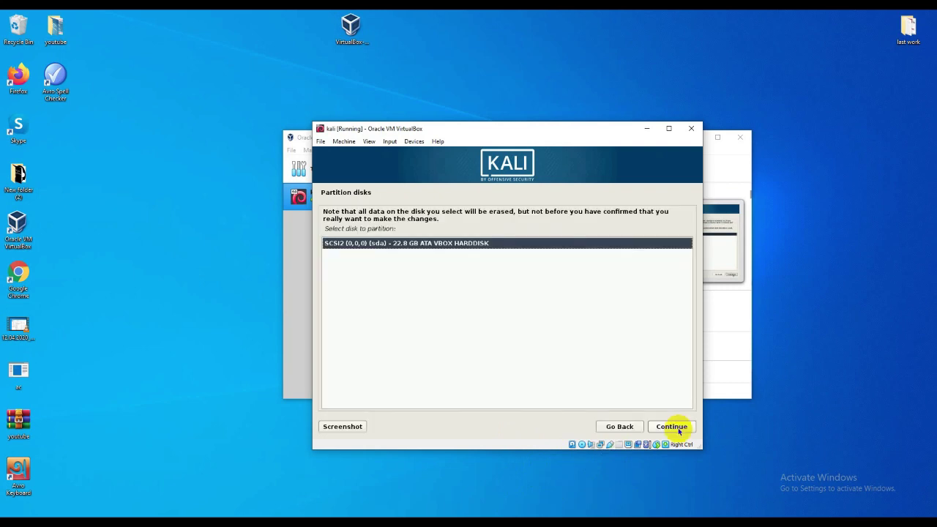
click(679, 431)
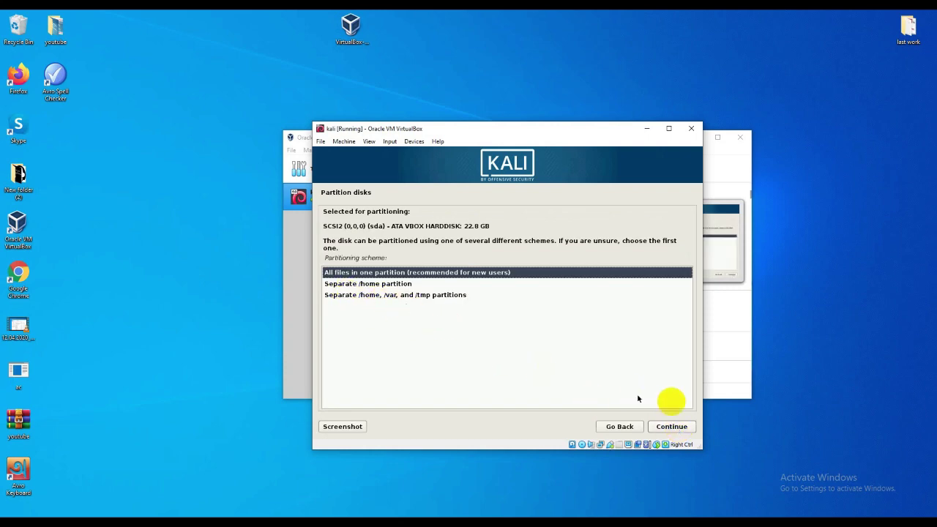
click(680, 432)
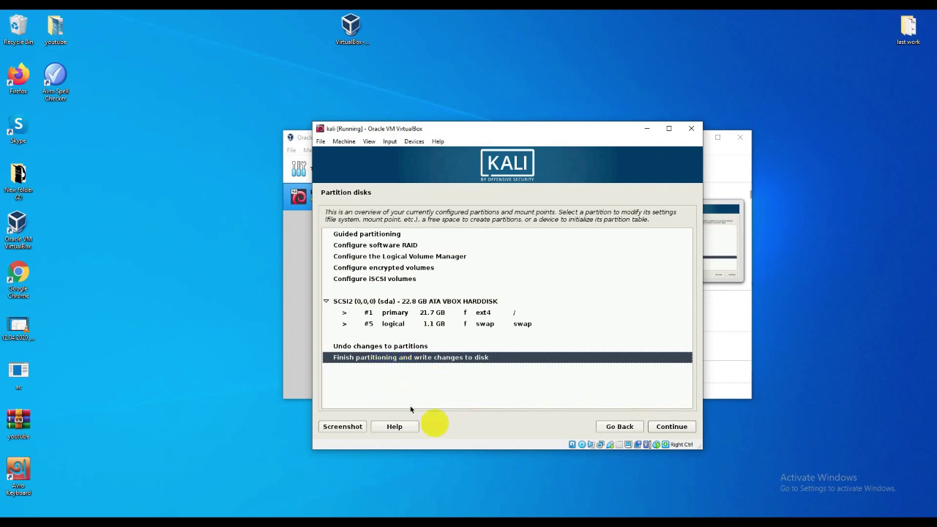
click(522, 485)
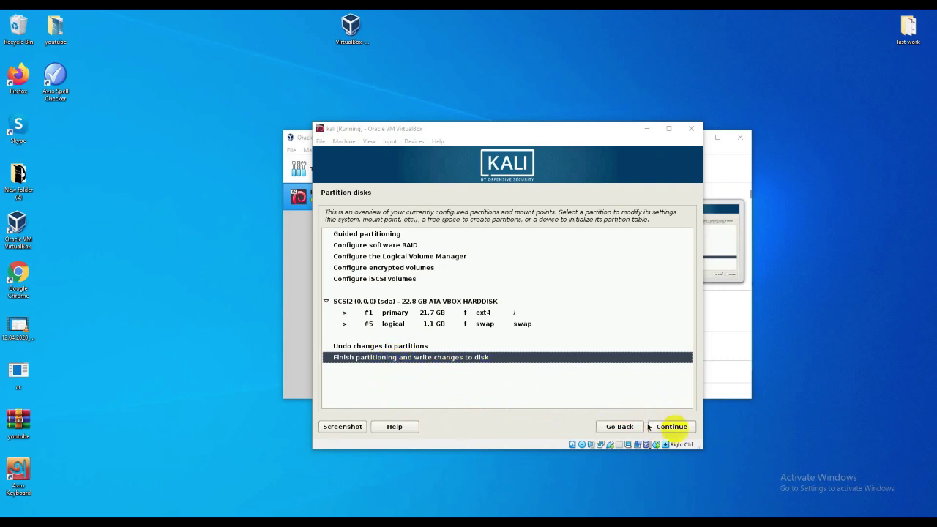
click(670, 427)
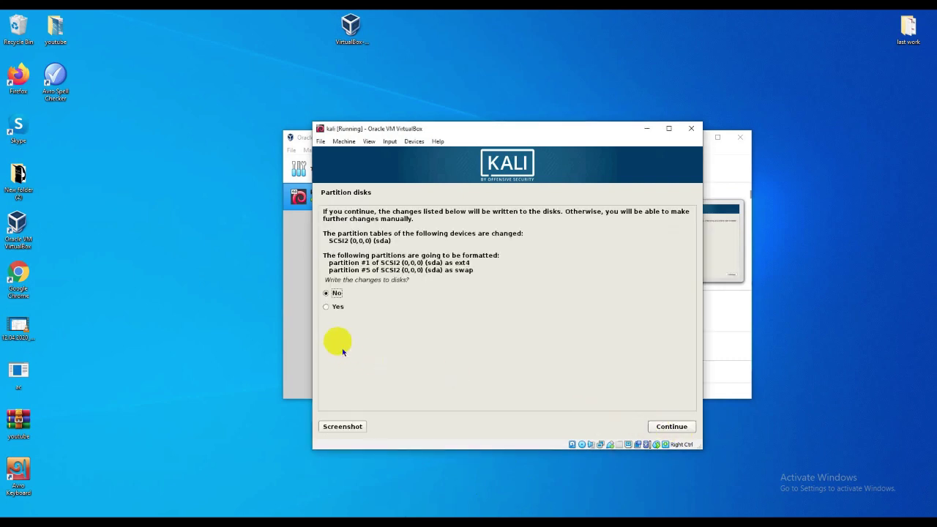
click(326, 307)
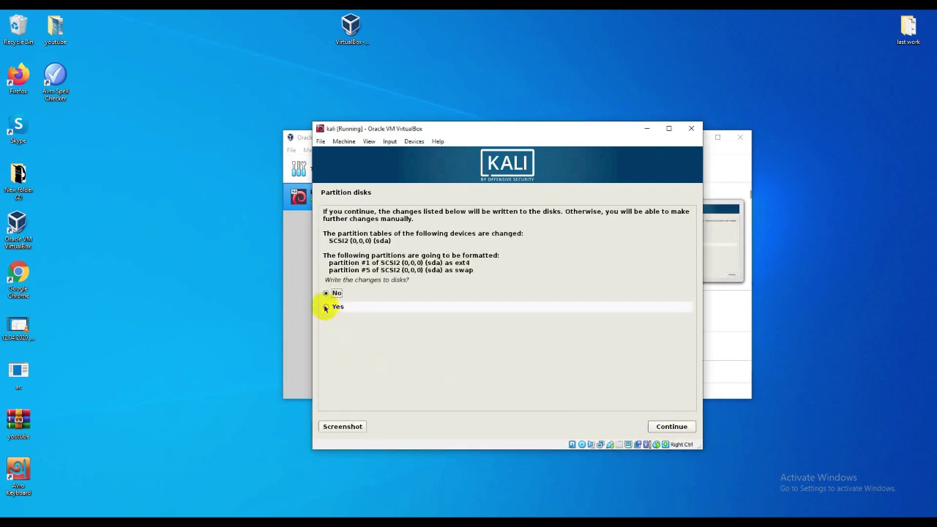
click(669, 431)
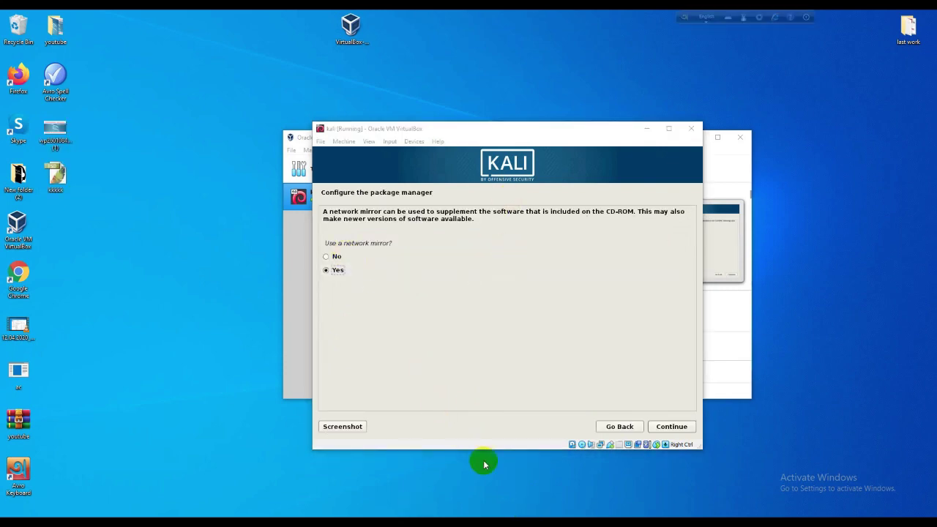
Step: Use a network mirror with no HTTP proxy and install GRUB to /dev/sda
click(681, 426)
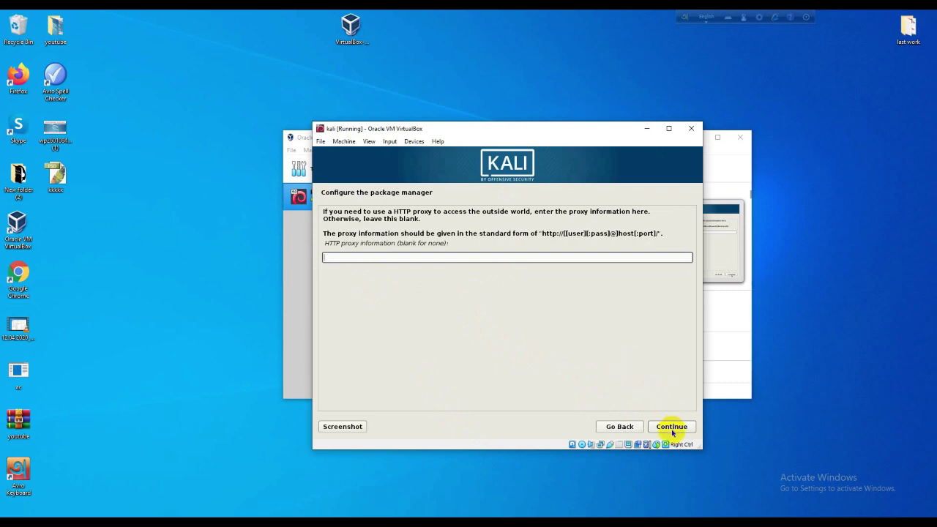
click(671, 427)
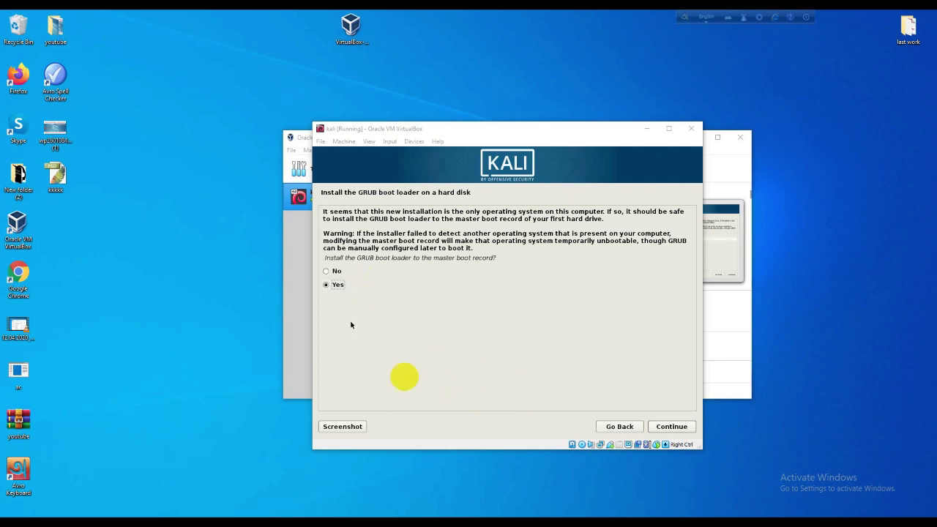
click(681, 426)
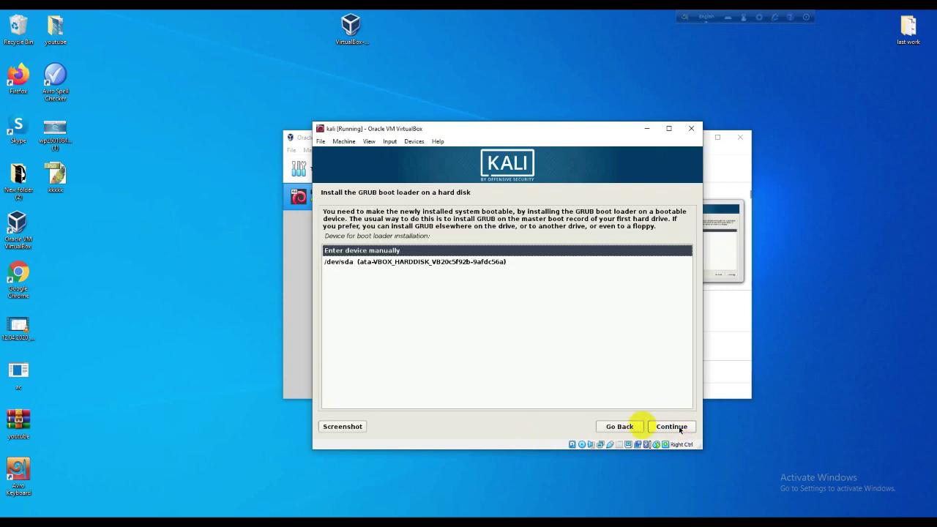
click(400, 263)
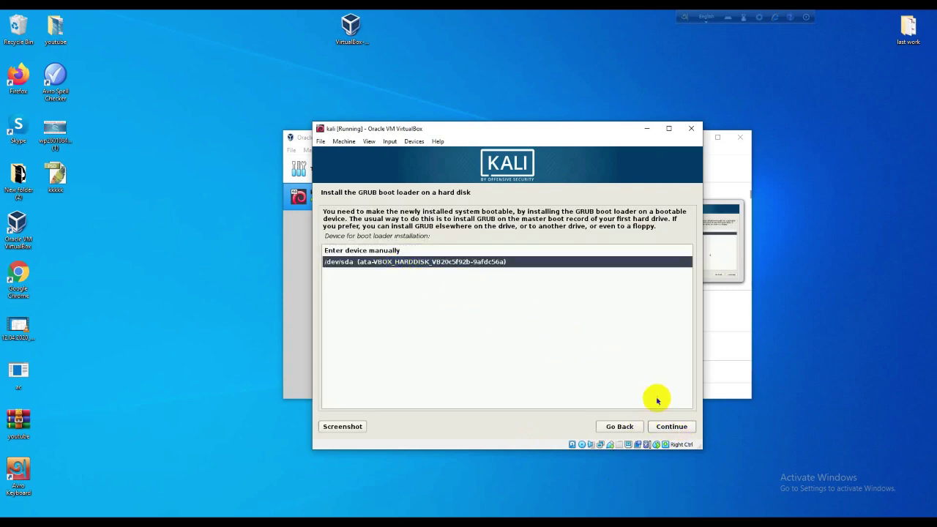
click(671, 427)
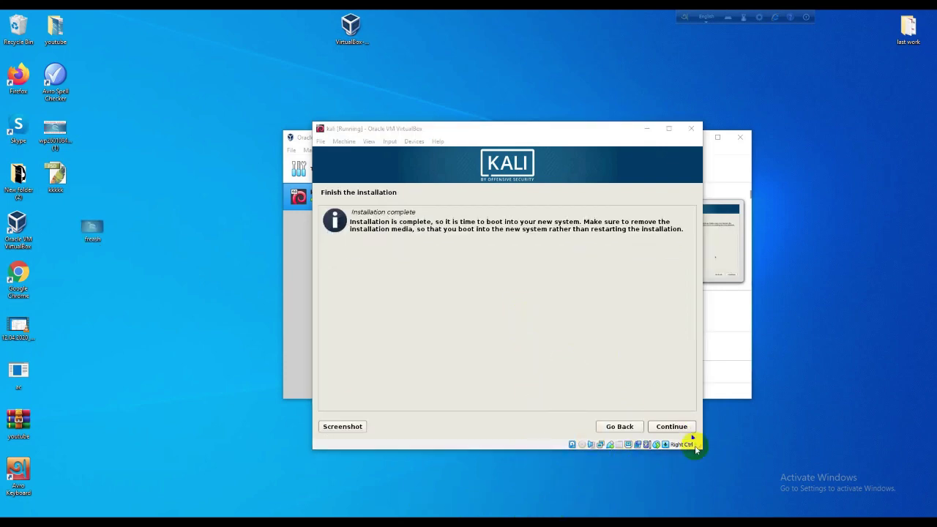
Step: Finish the Kali installation, reboot, and sign in at the login screen as 'root' with its password
click(672, 427)
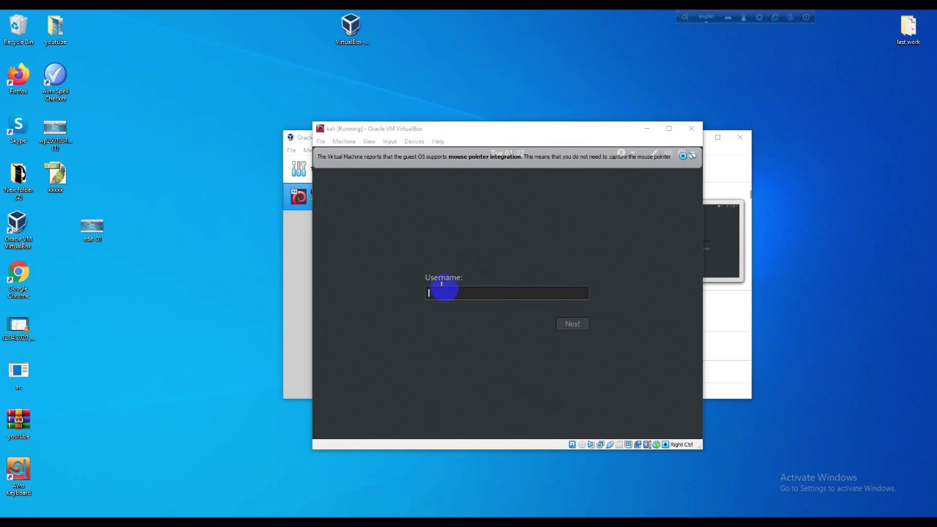
click(445, 287)
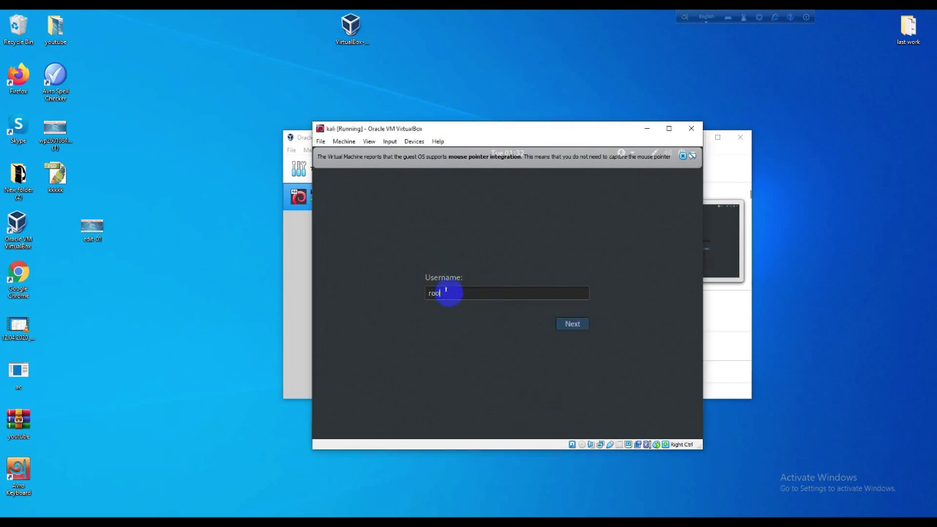
text(root)
click(572, 324)
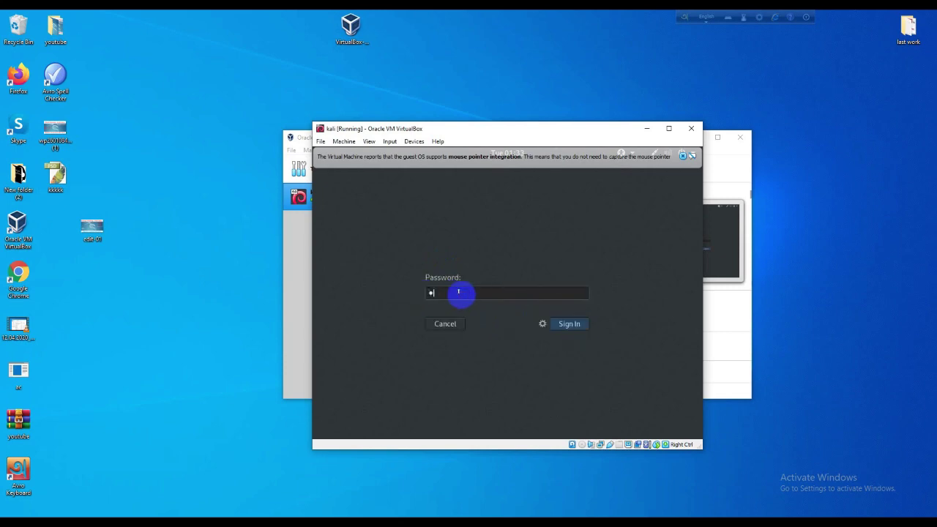
click(566, 323)
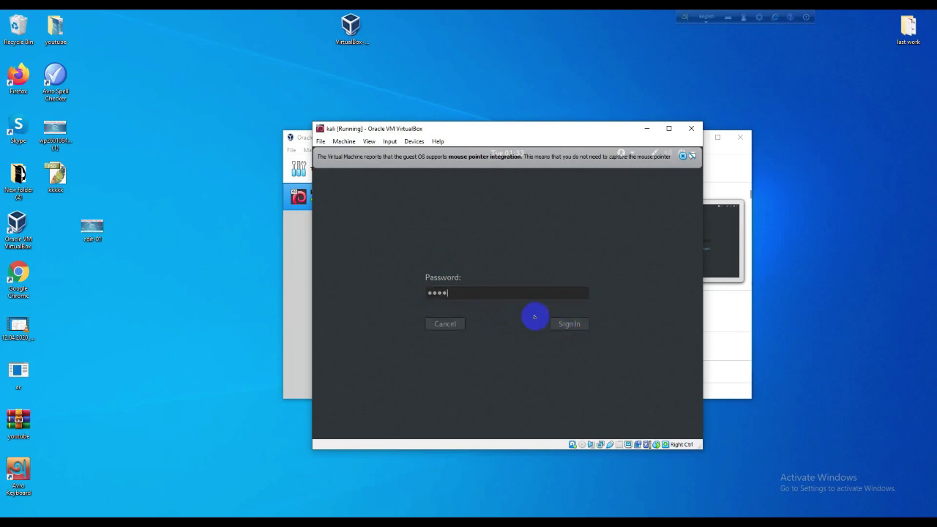